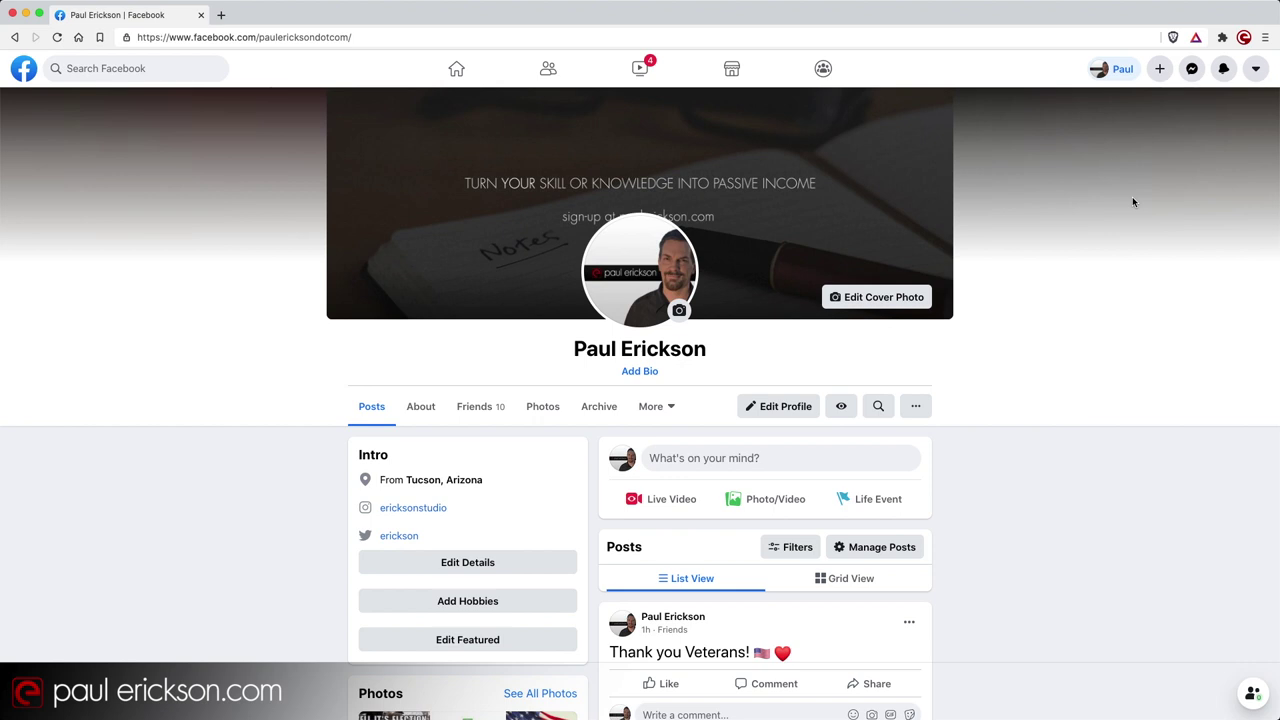
# - Reach General Account Settings through the account menu's Settings & Privacy > Settings
pyautogui.click(1256, 70)
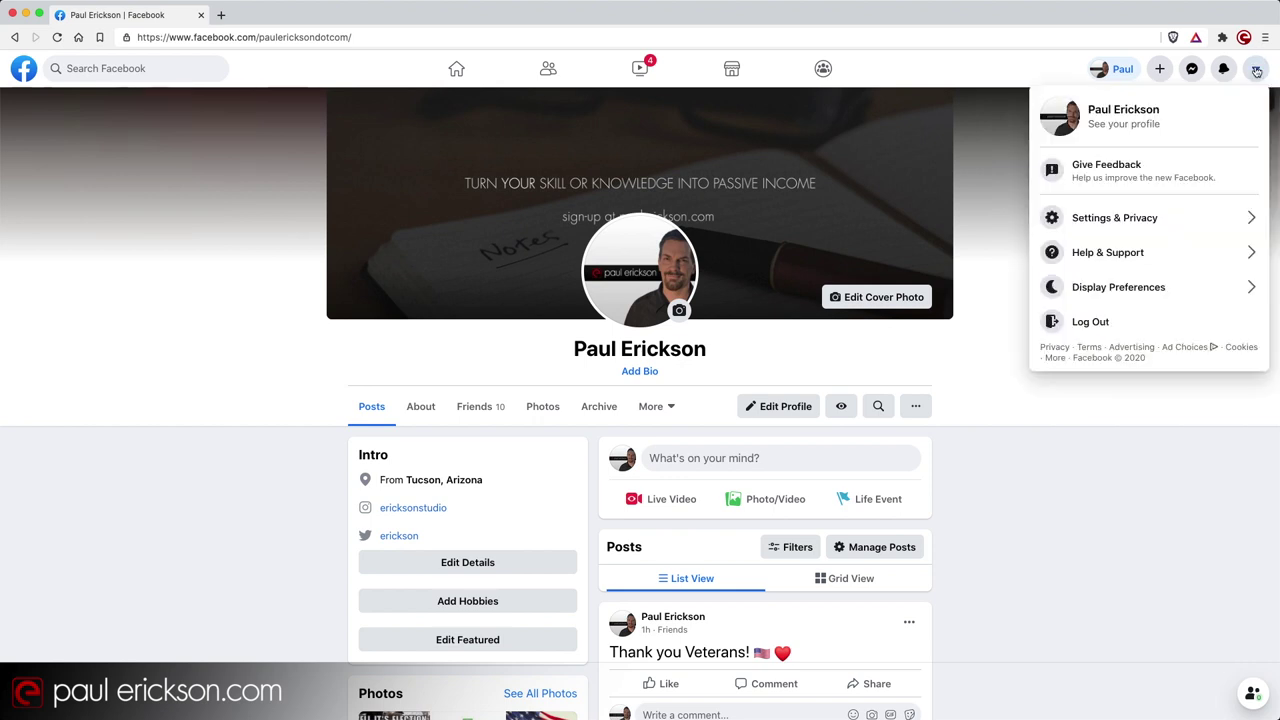
pyautogui.click(1105, 227)
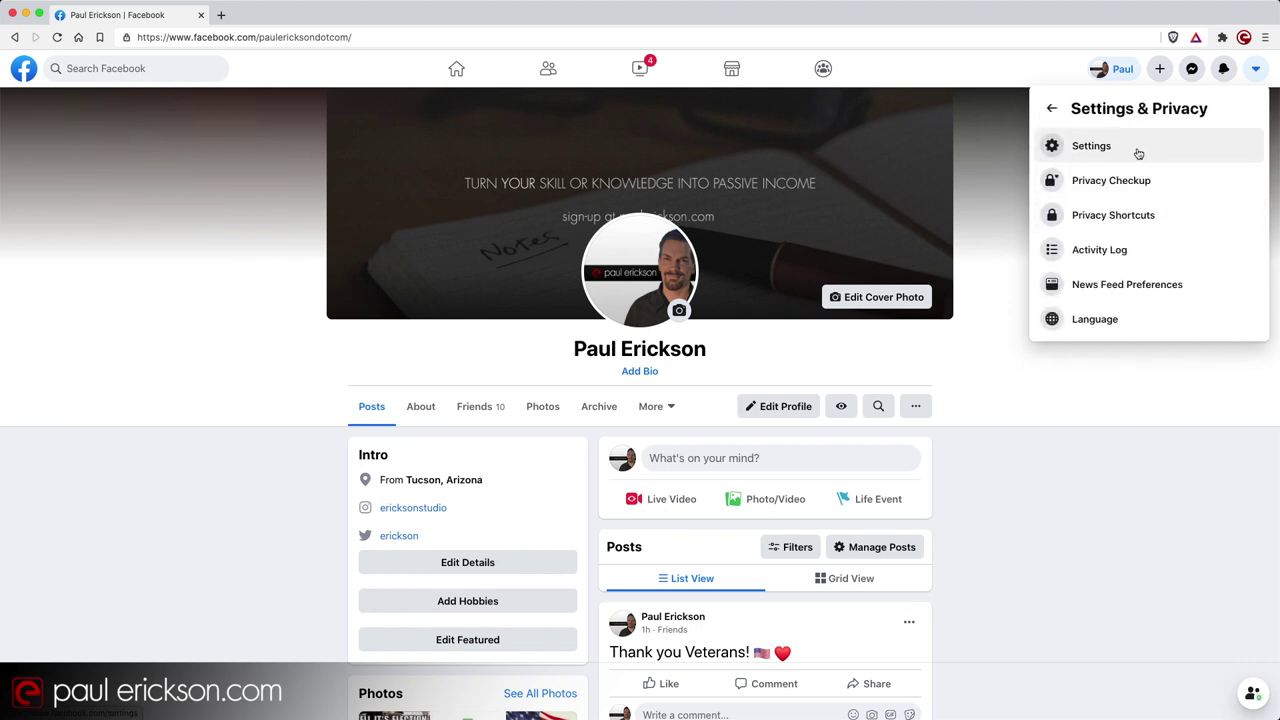
pyautogui.click(1137, 150)
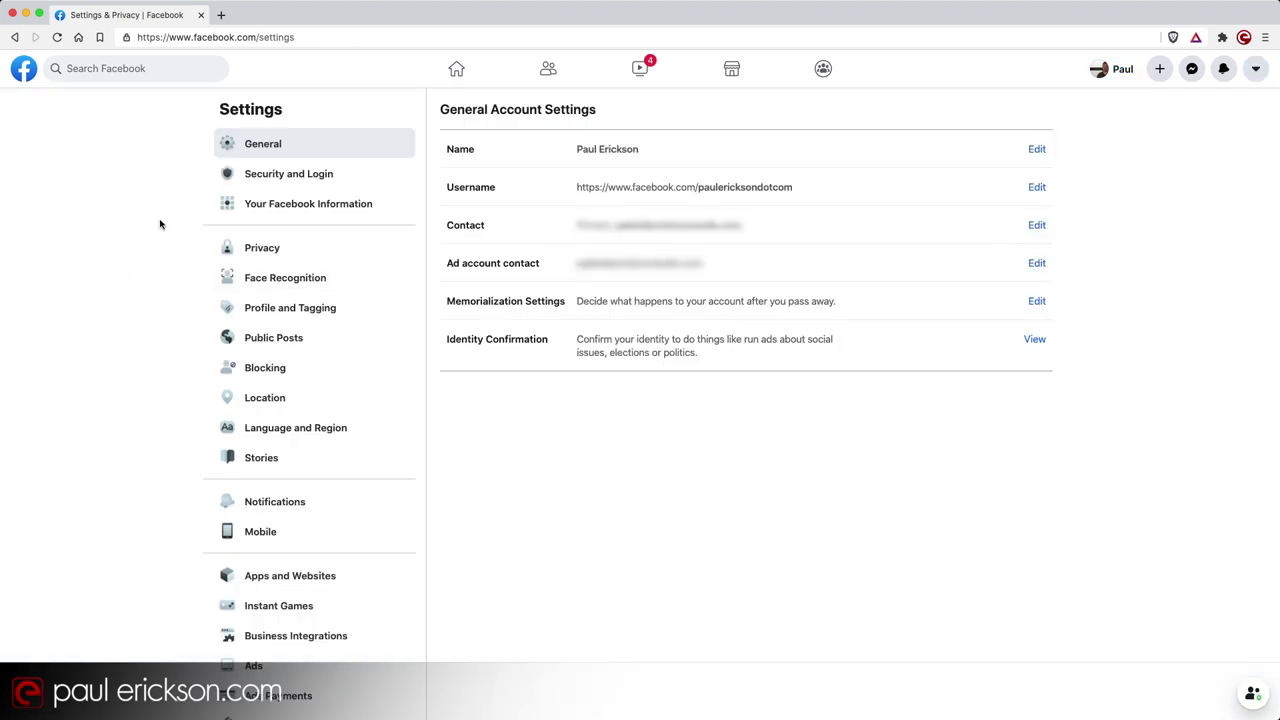
# - Go to Your Facebook Information and view the Download Your Information page
pyautogui.click(324, 212)
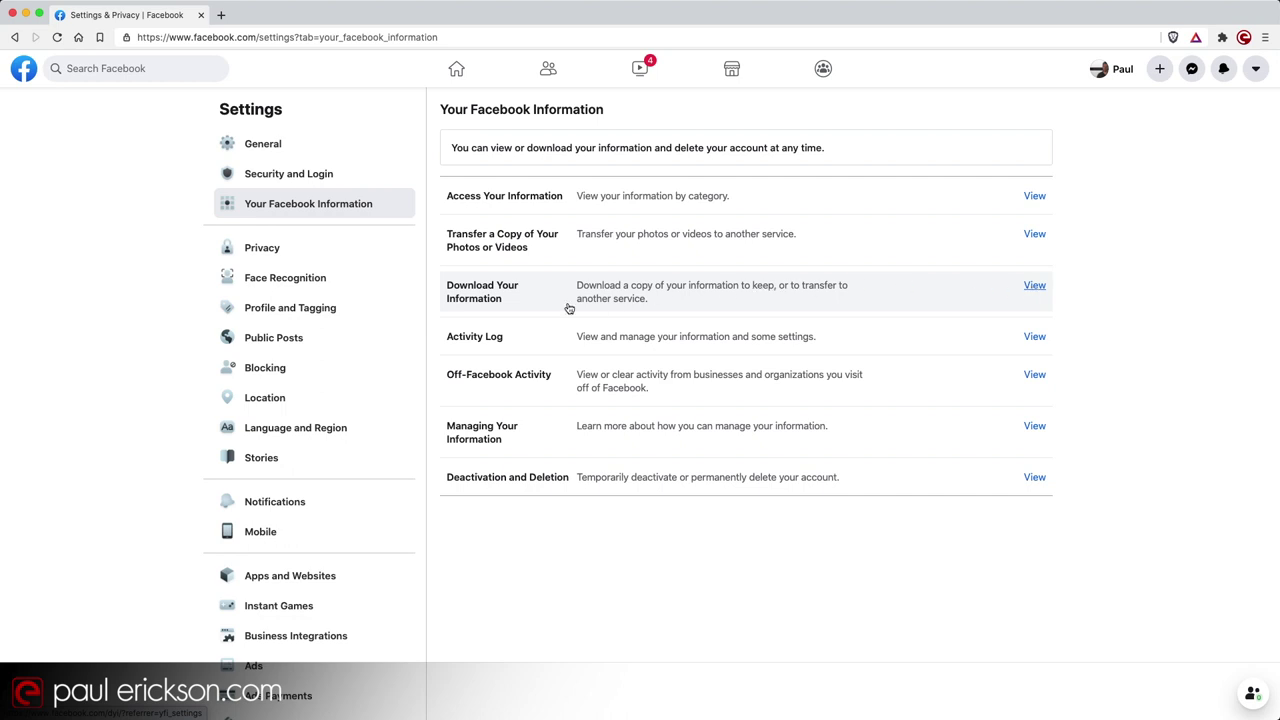
pyautogui.click(729, 294)
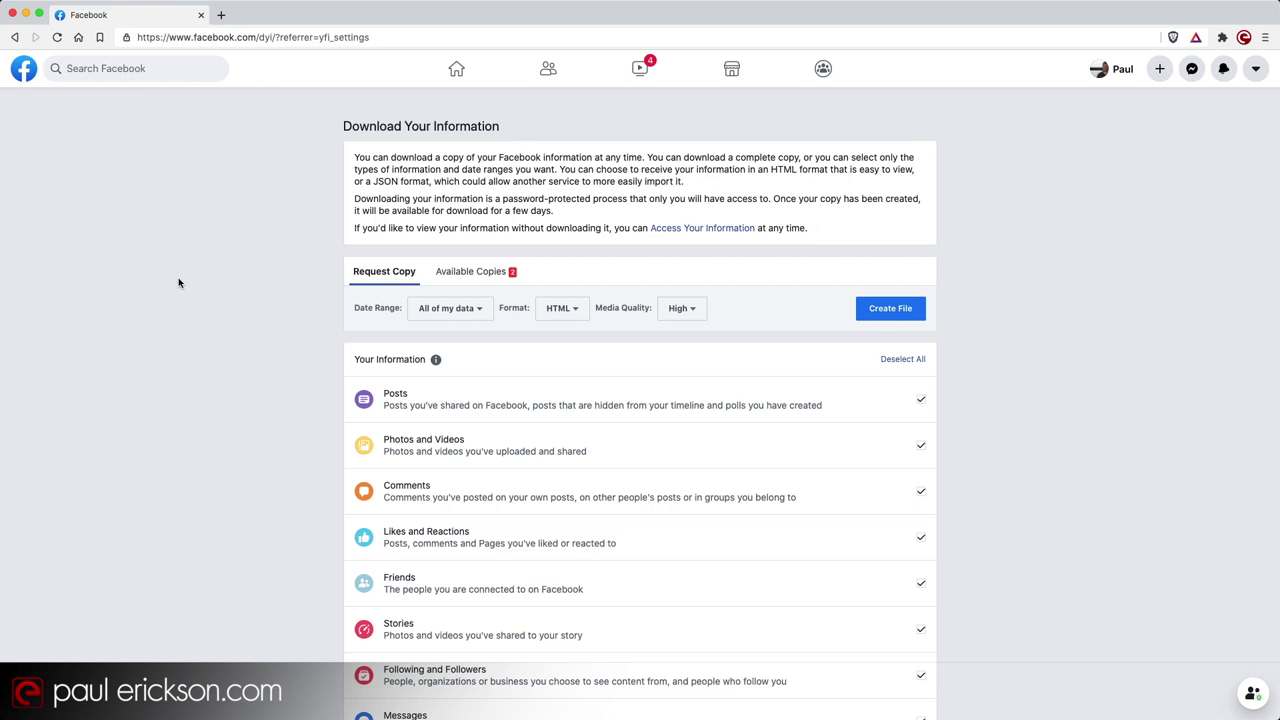
# - Read the intro text, then open the Date Range calendar spanning January 2004 to November 2020
pyautogui.moveTo(355, 158); pyautogui.dragTo(601, 196)
pyautogui.click(596, 215)
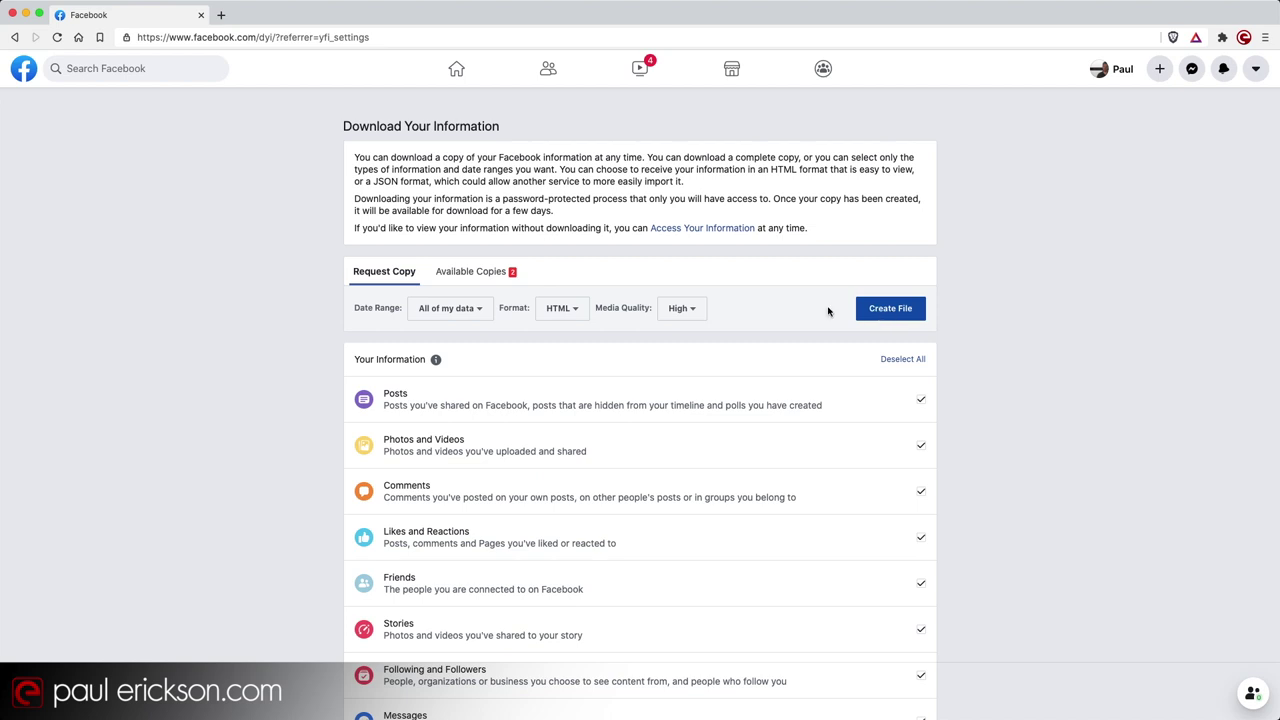
pyautogui.click(468, 310)
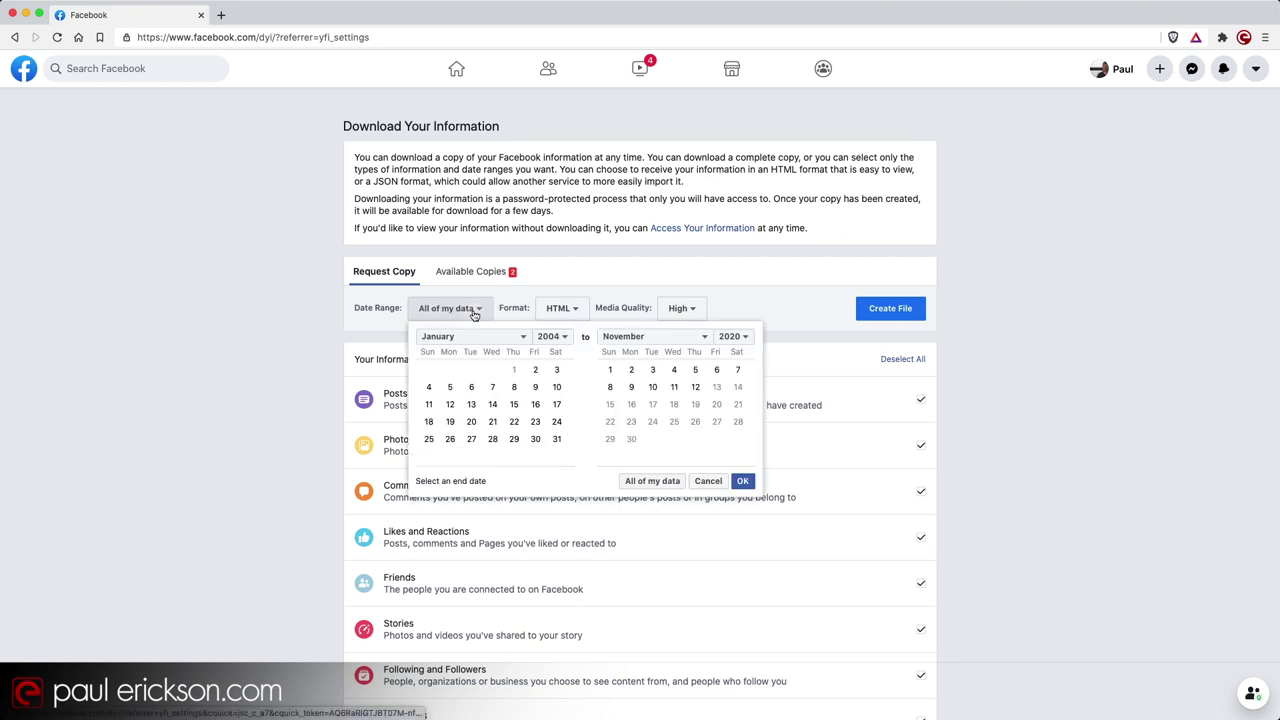
# - Cancel the date picker to keep All of my data, and keep HTML as the format
pyautogui.click(700, 481)
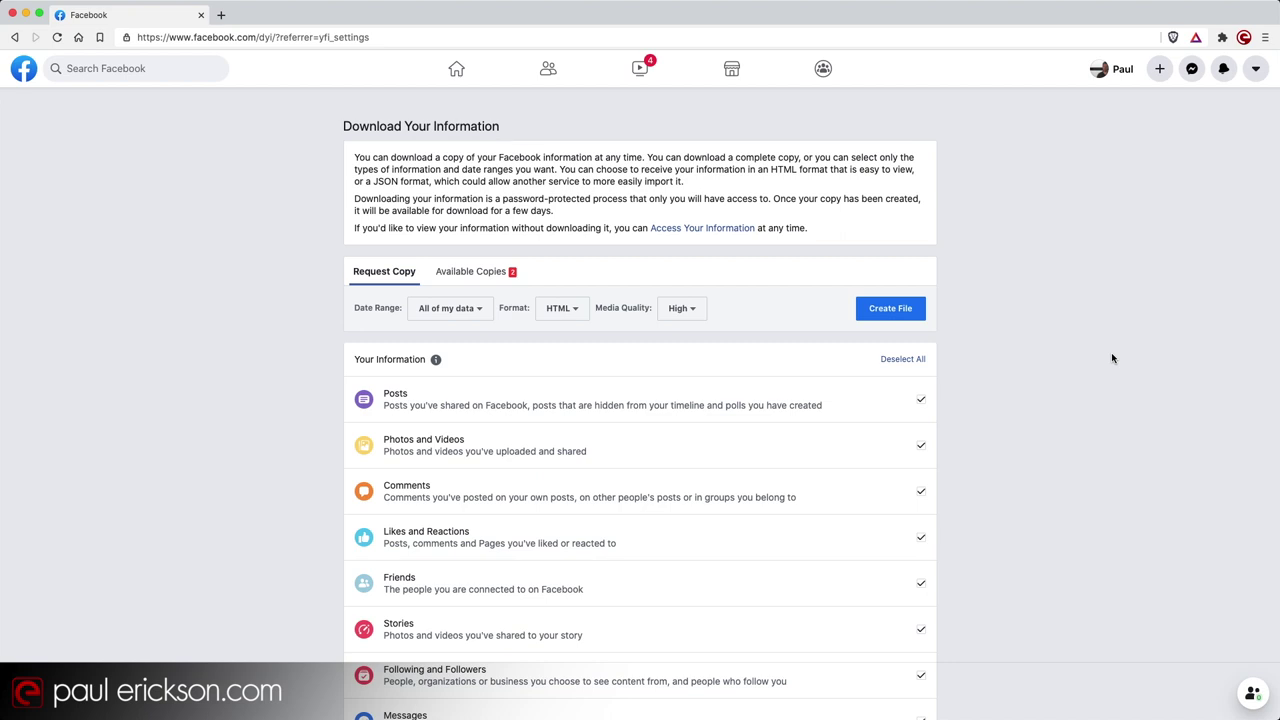
pyautogui.click(576, 308)
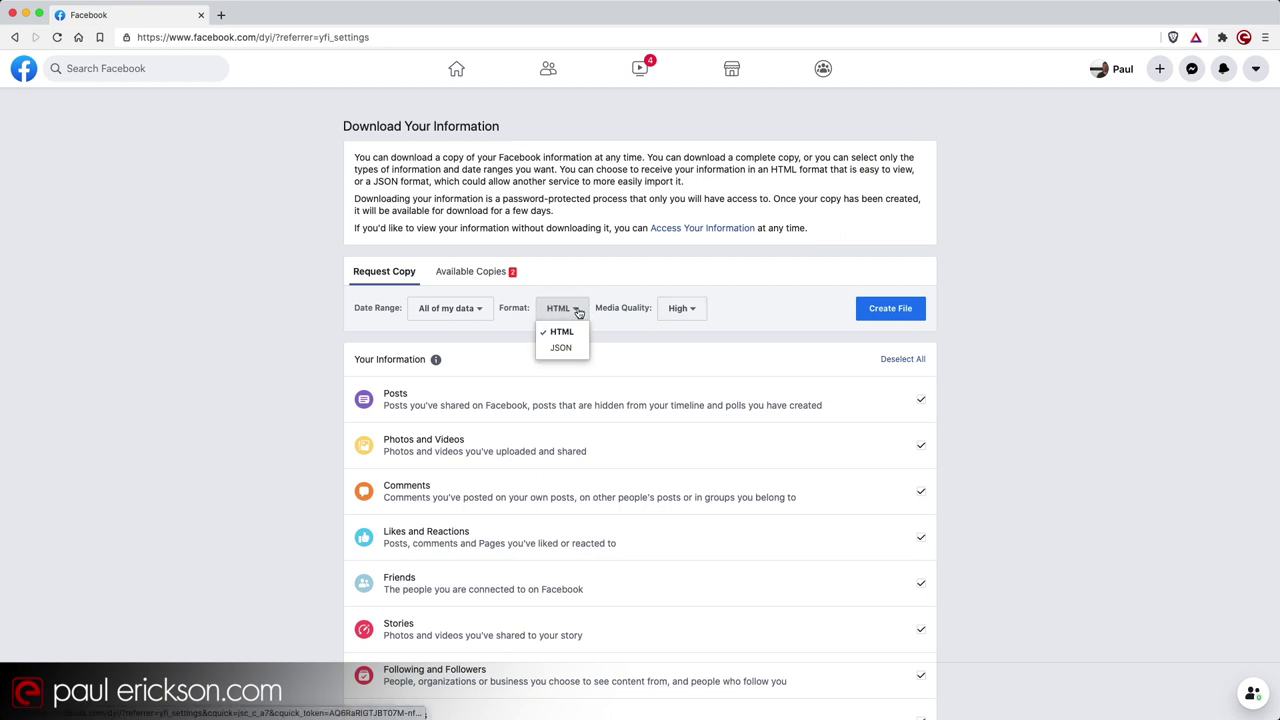
pyautogui.click(570, 331)
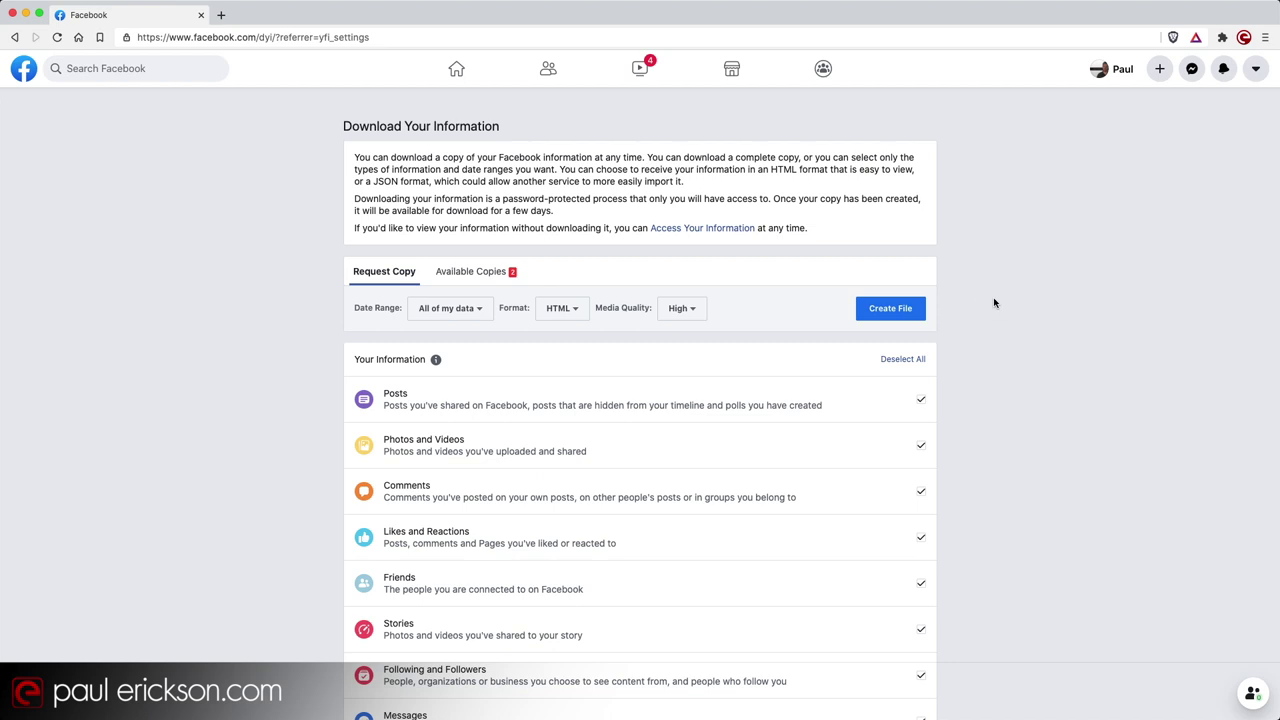
# - Keep High selected in the Media Quality dropdown
pyautogui.click(689, 314)
pyautogui.click(686, 330)
# - Scroll through the information categories, unchecking Campus and then checking it again
pyautogui.scroll(-5, 1001, 316)
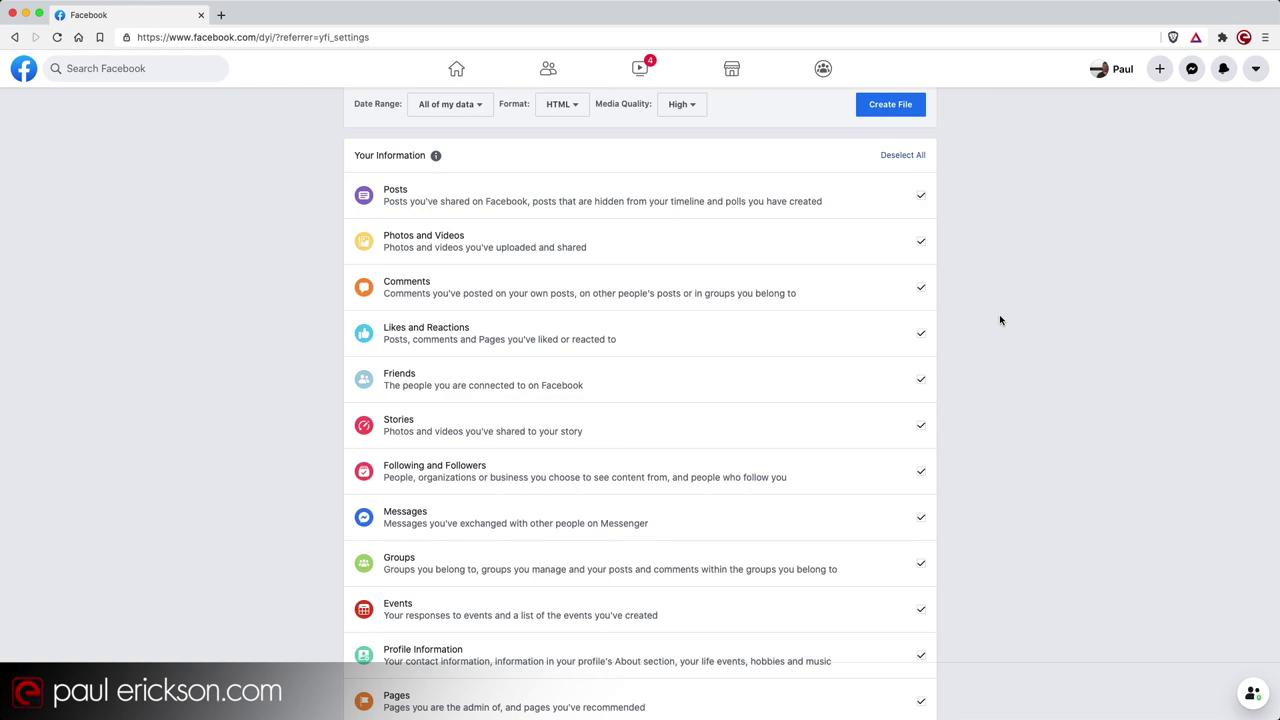
pyautogui.scroll(-2, 997, 254)
pyautogui.scroll(-8, 997, 254)
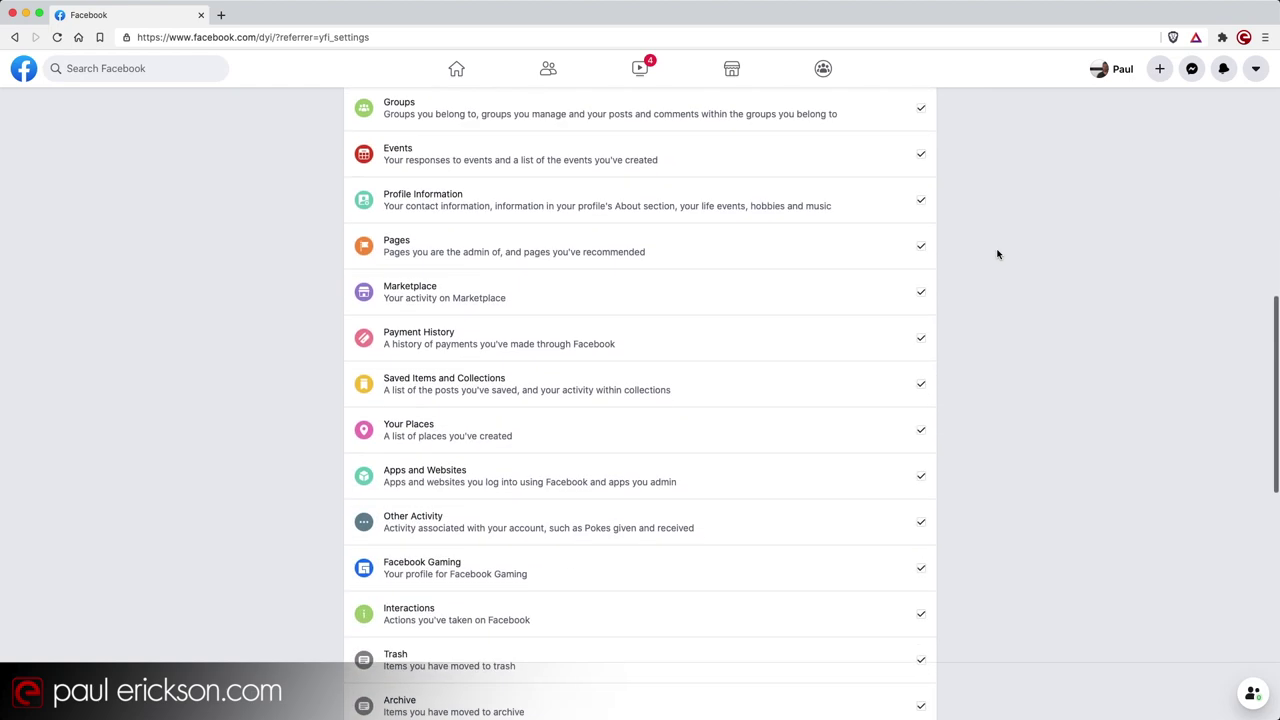
pyautogui.scroll(-12, 997, 254)
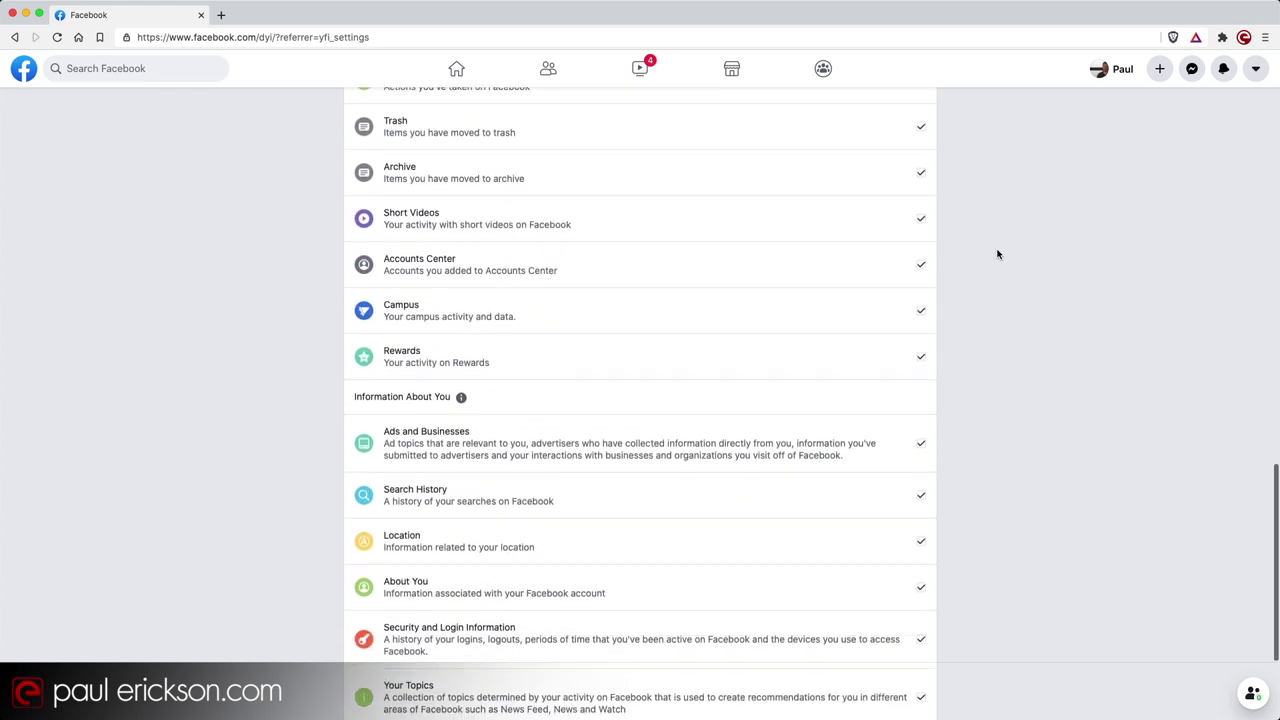
pyautogui.scroll(2, 997, 254)
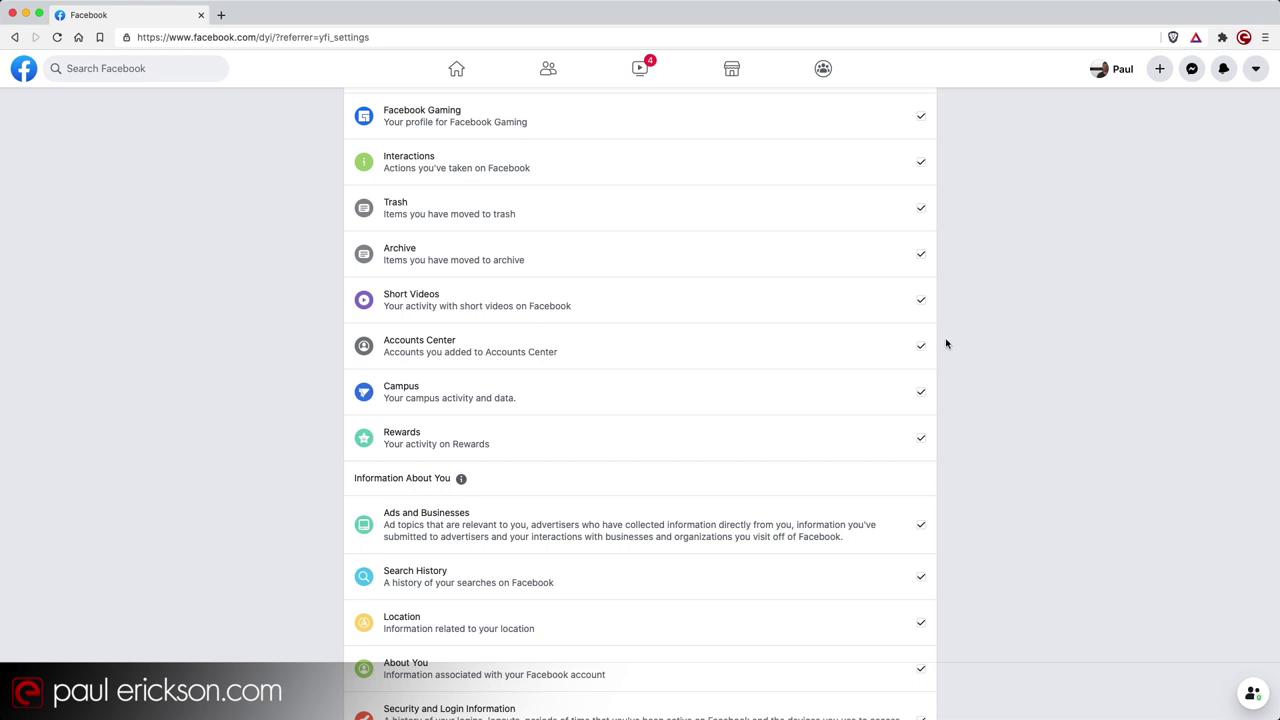
pyautogui.click(921, 393)
pyautogui.click(921, 392)
# - Uncheck Ads and Businesses, then return to the top of the form
pyautogui.scroll(-4, 1007, 440)
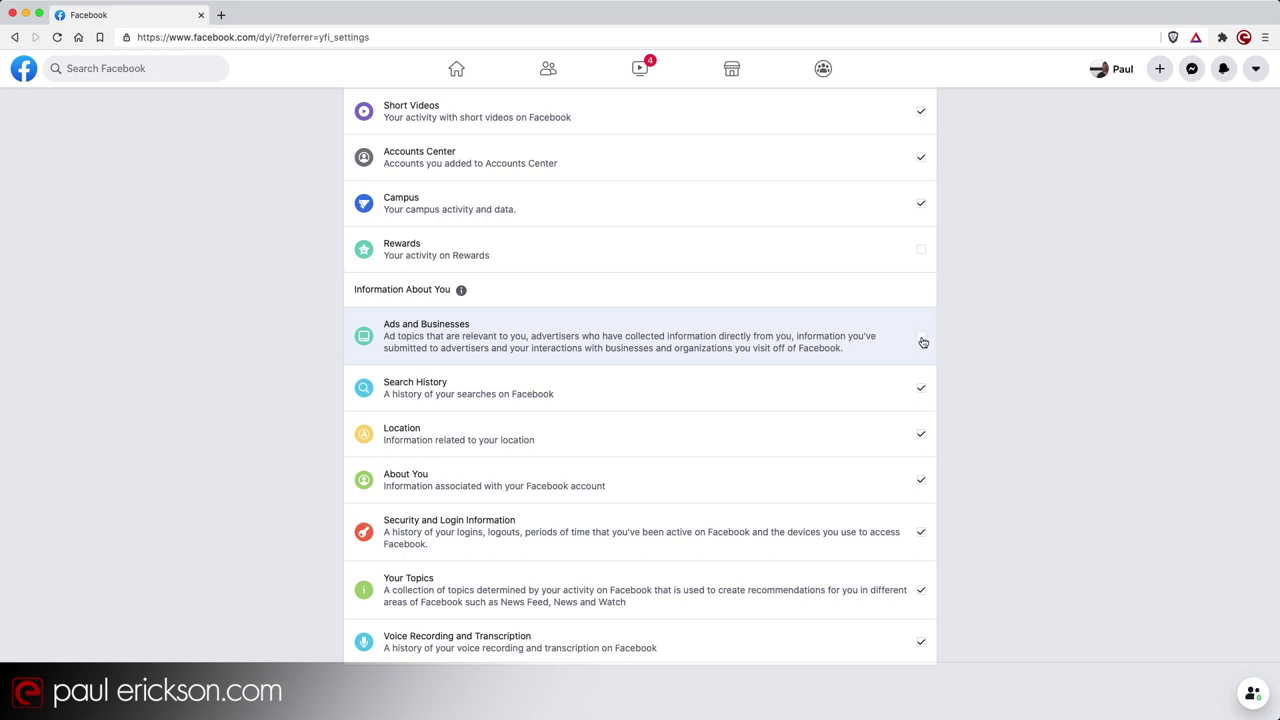
pyautogui.click(922, 340)
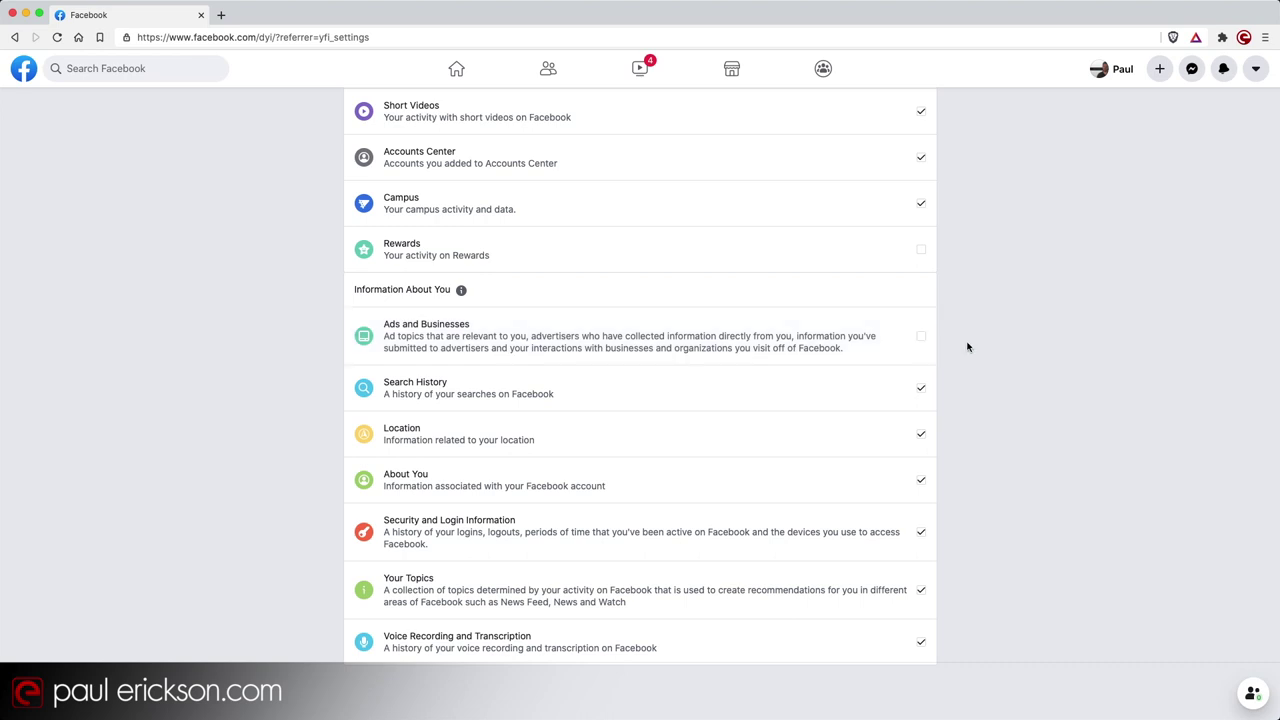
pyautogui.scroll(-2, 640, 430)
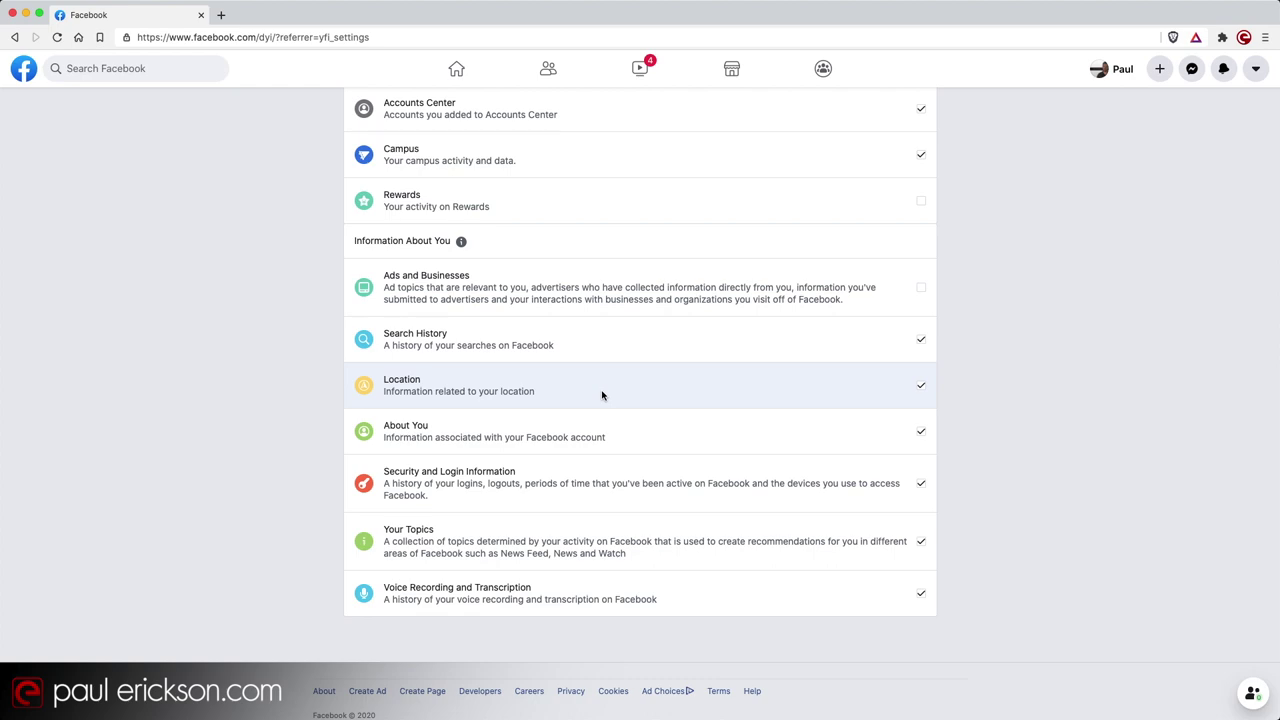
pyautogui.scroll(10, 602, 395)
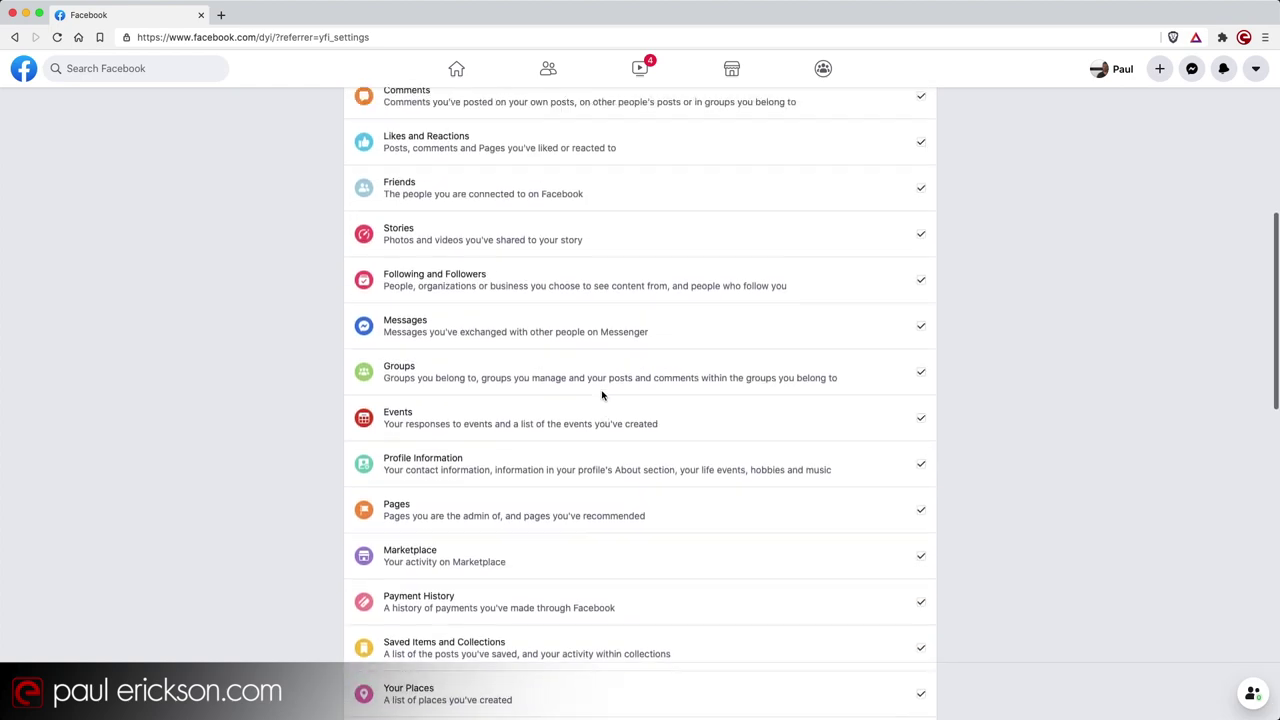
pyautogui.scroll(5, 602, 395)
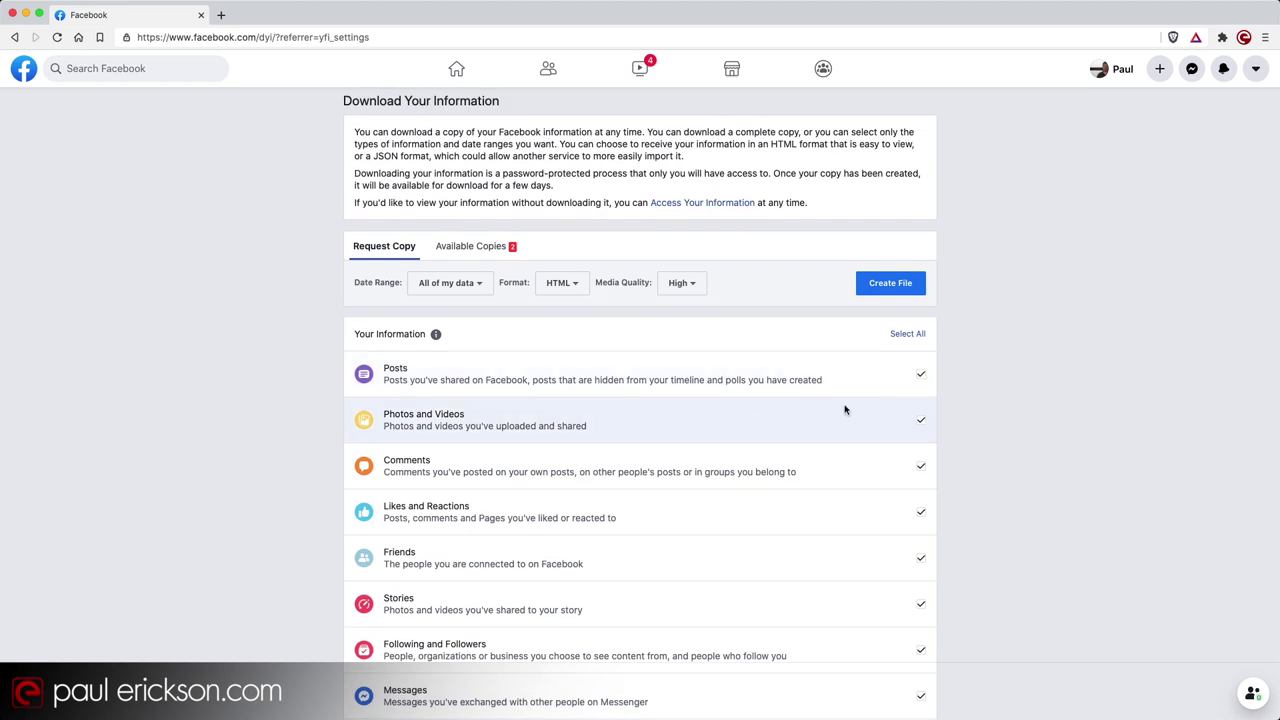
pyautogui.click(902, 336)
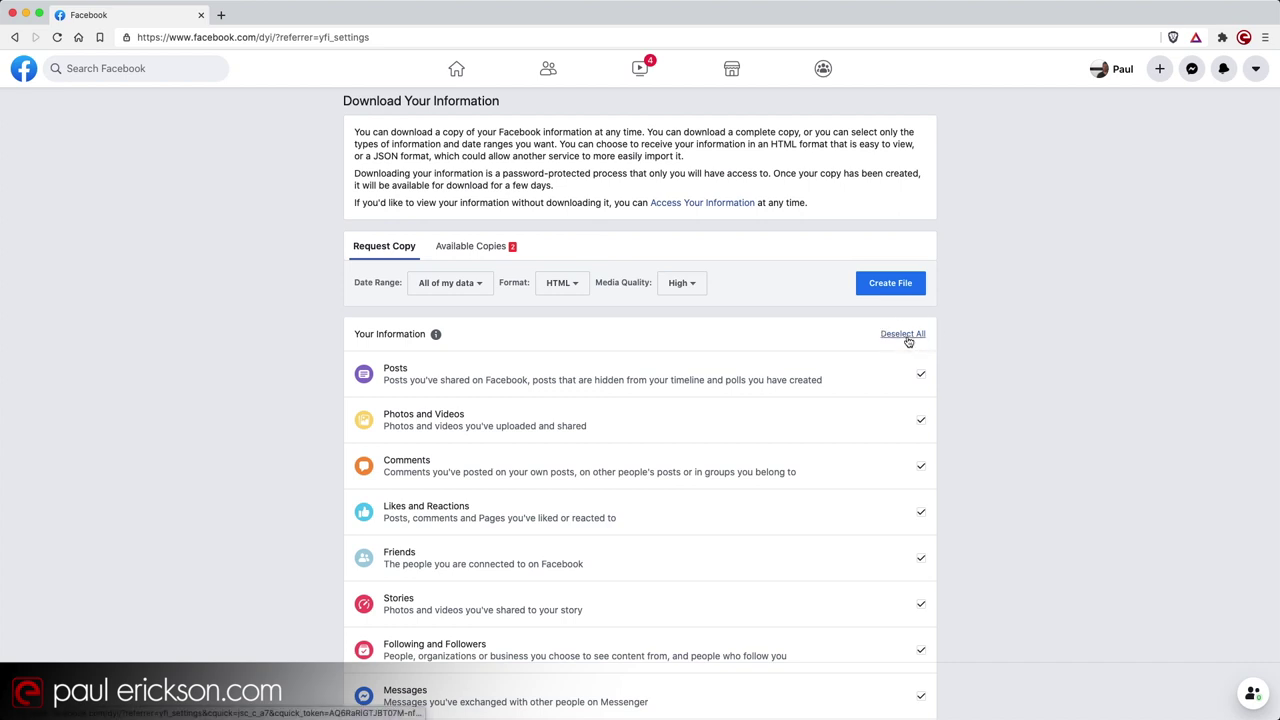
pyautogui.click(900, 337)
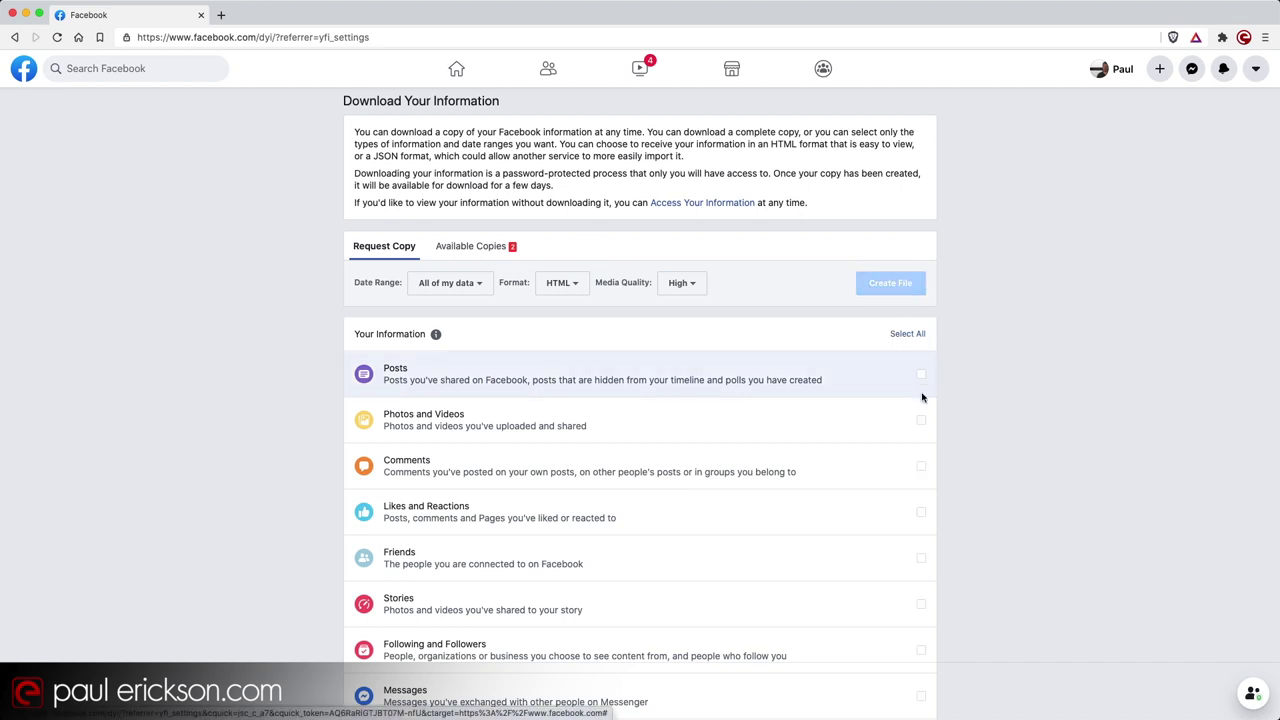
pyautogui.click(920, 424)
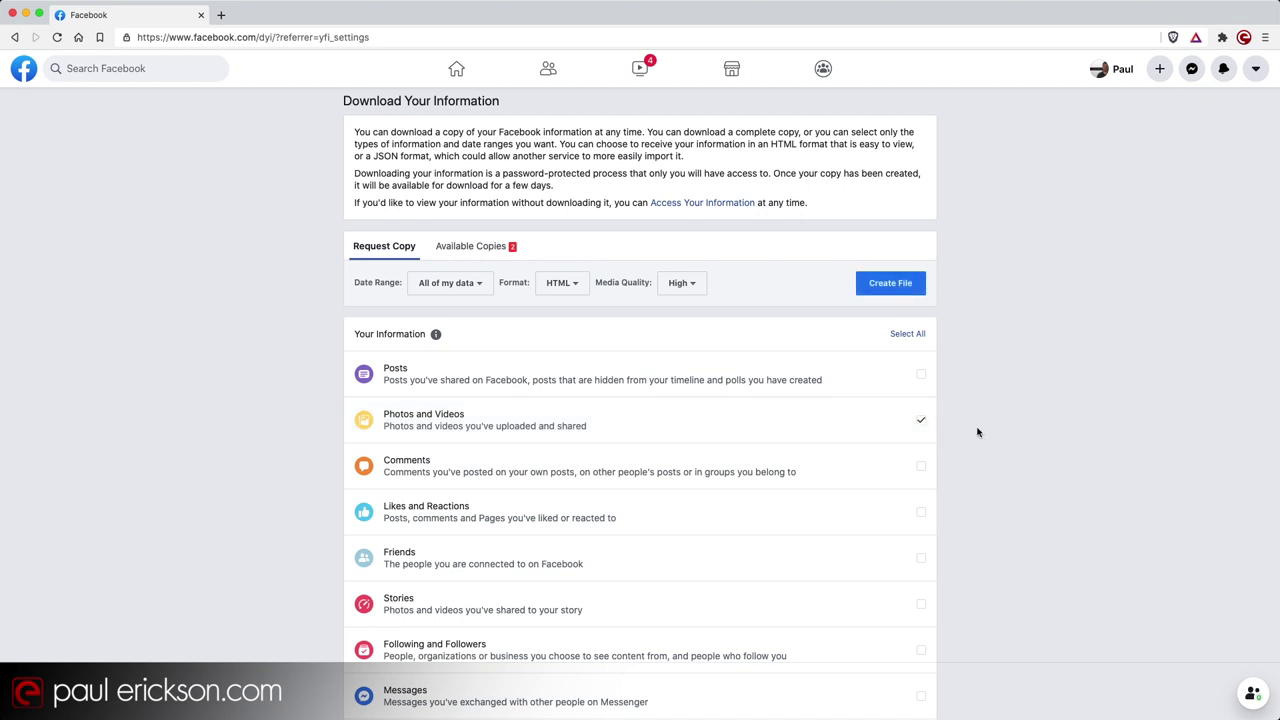
pyautogui.click(905, 337)
# - Create the file for the all-data HTML, High-quality copy
pyautogui.click(886, 285)
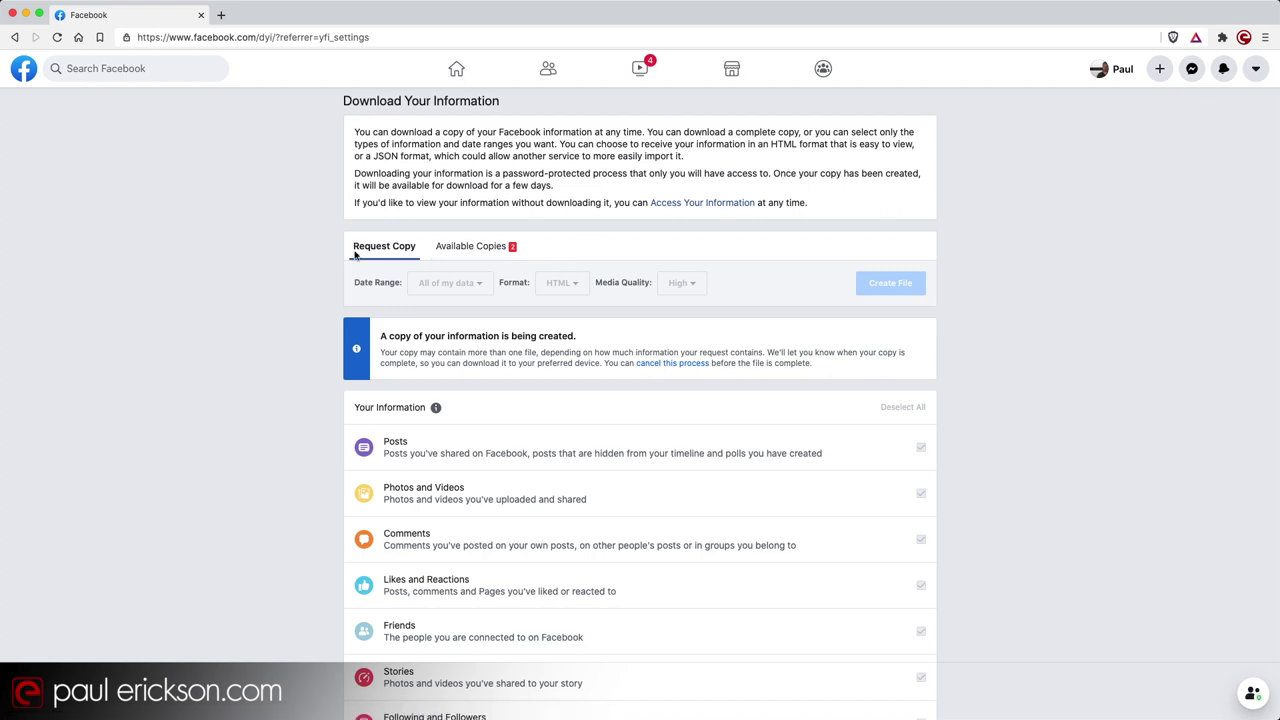
# - Switch to Available Copies and scroll down to the pending request and earlier archives
pyautogui.click(478, 256)
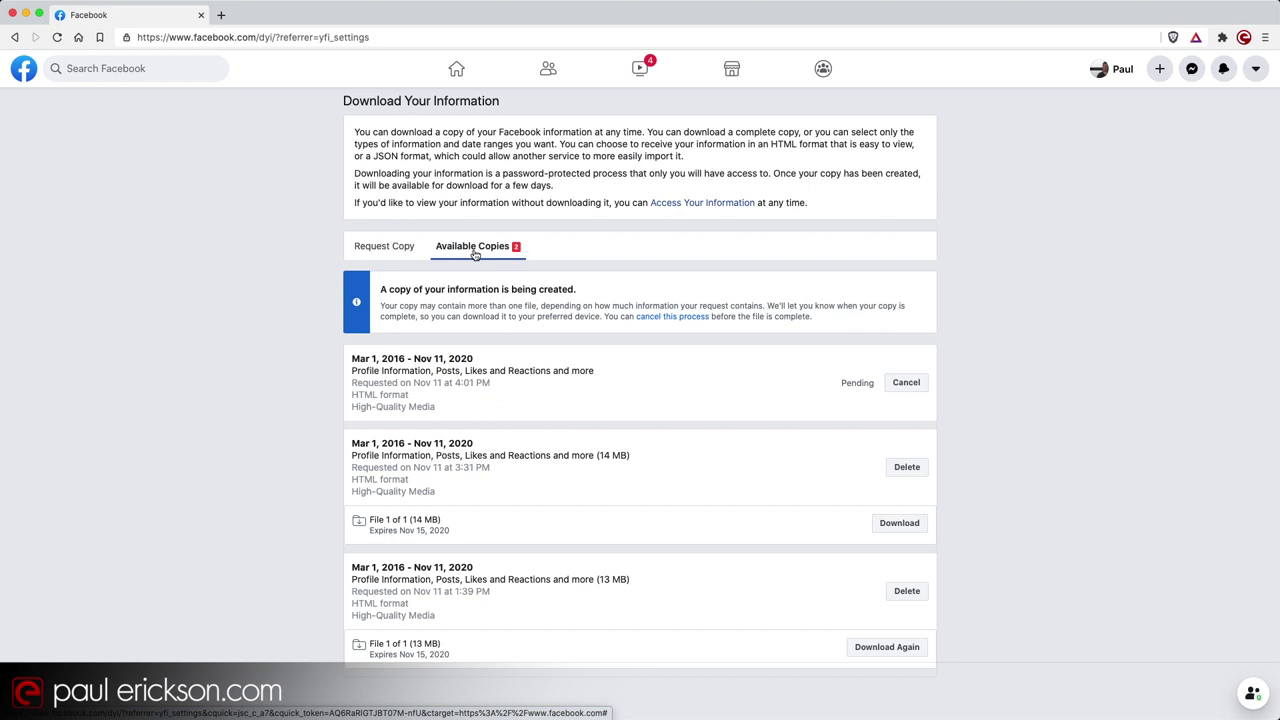
pyautogui.scroll(-1, 349, 400)
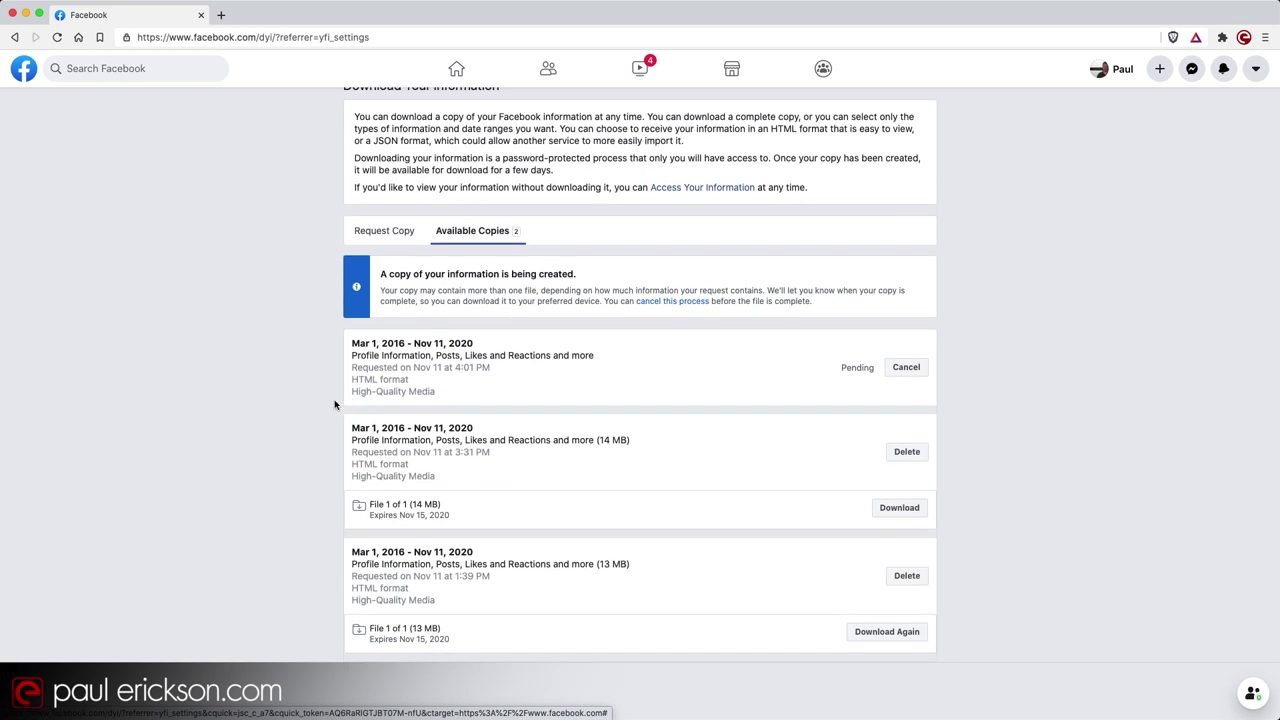
pyautogui.scroll(-1, 298, 421)
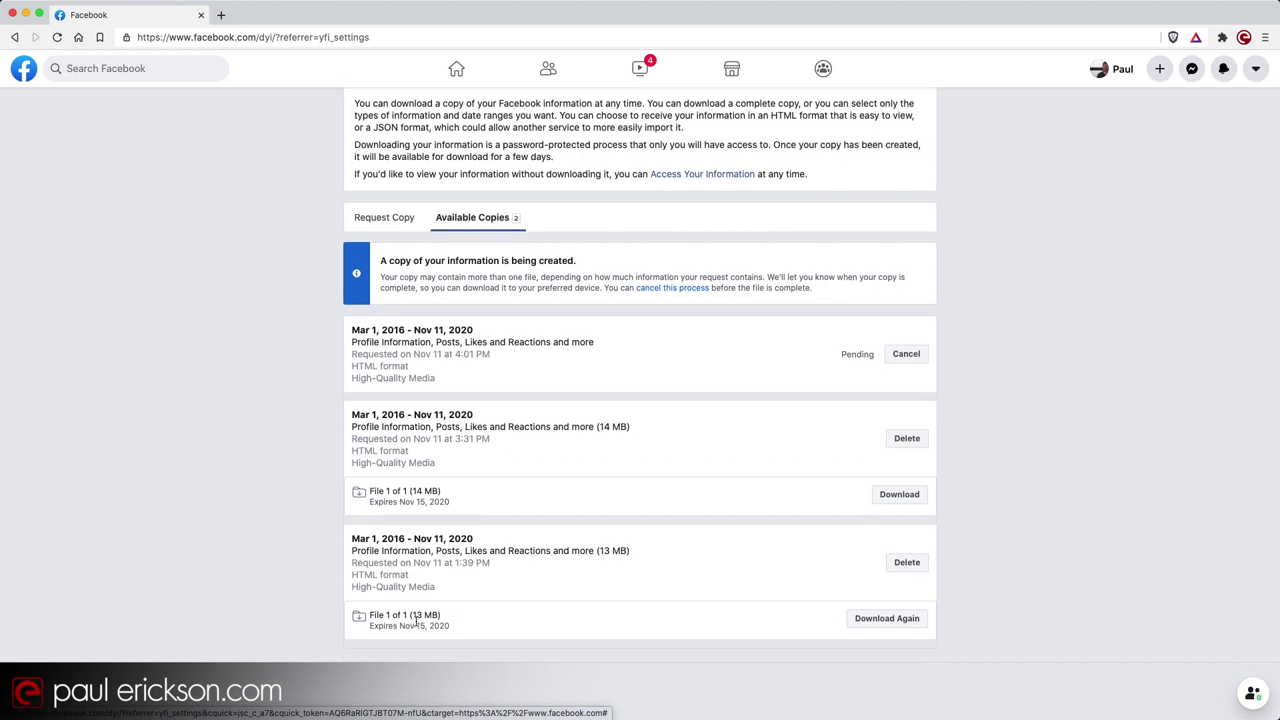
# - Highlight the oldest copy's details, request time, format and Nov 15, 2020 expiry date
pyautogui.moveTo(354, 538); pyautogui.dragTo(477, 590)
pyautogui.click(477, 590)
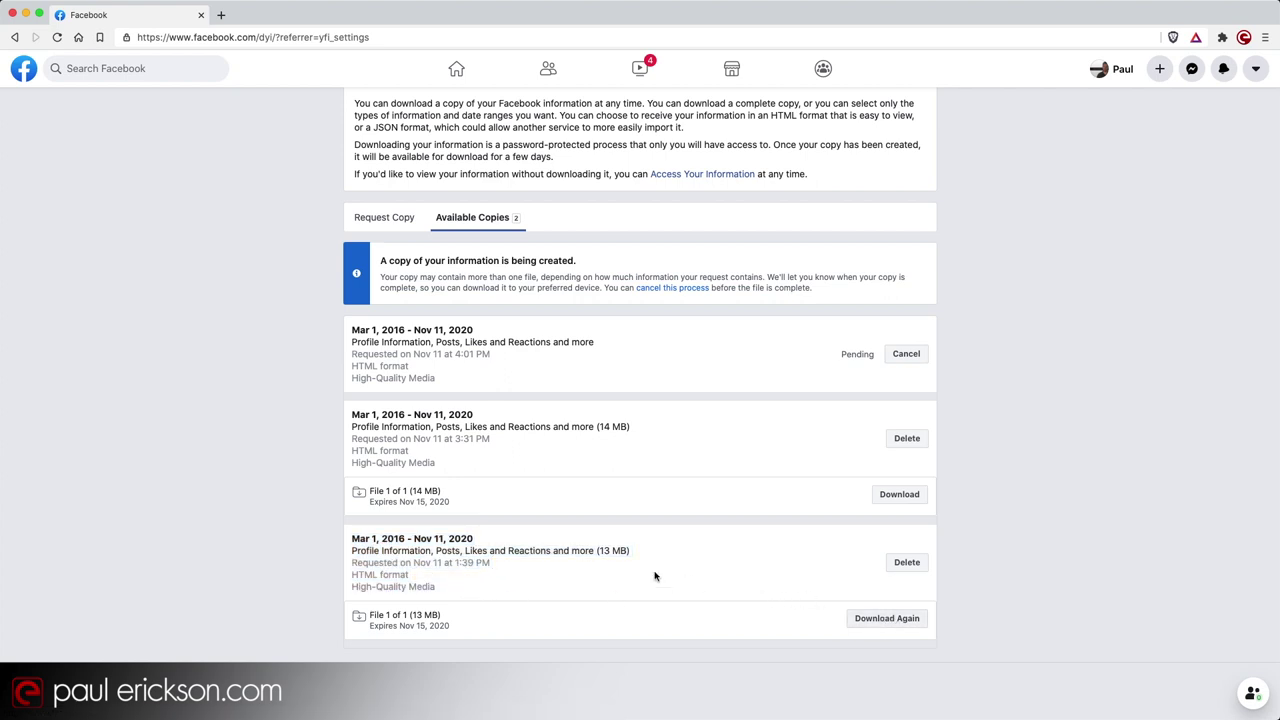
pyautogui.moveTo(646, 574); pyautogui.dragTo(560, 592)
pyautogui.click(560, 592)
pyautogui.tripleClick(389, 628)
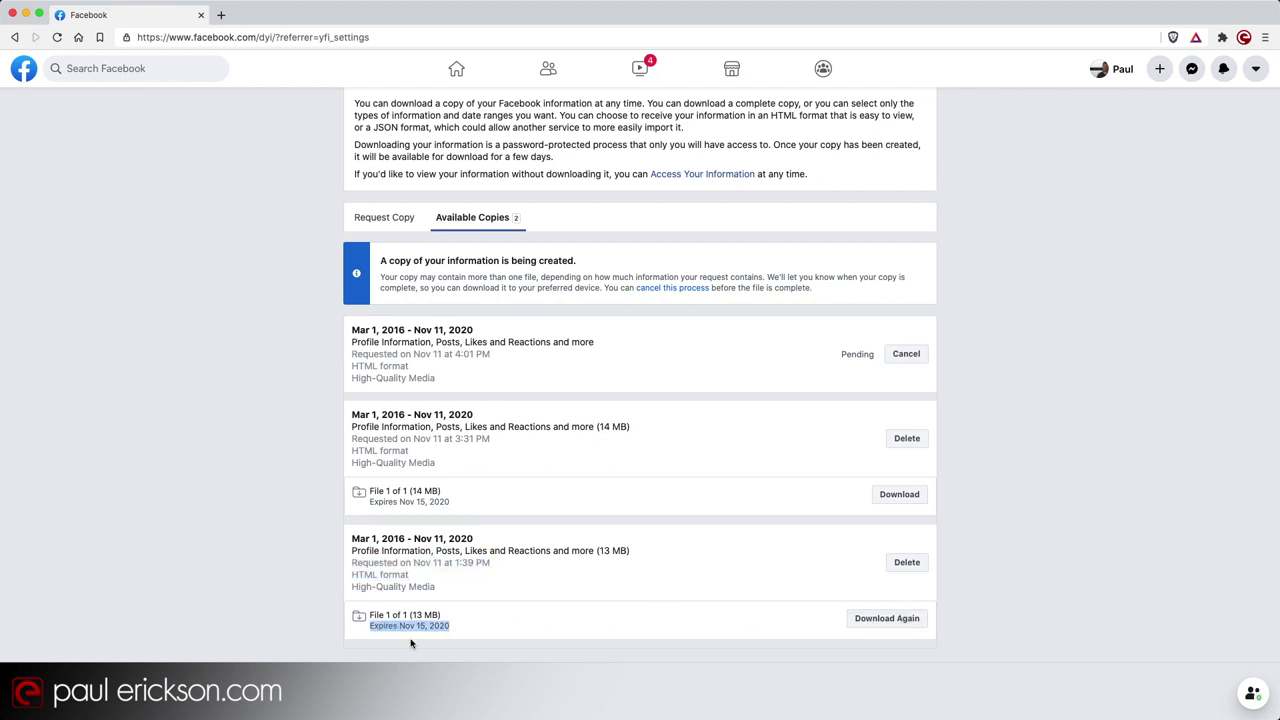
pyautogui.click(433, 626)
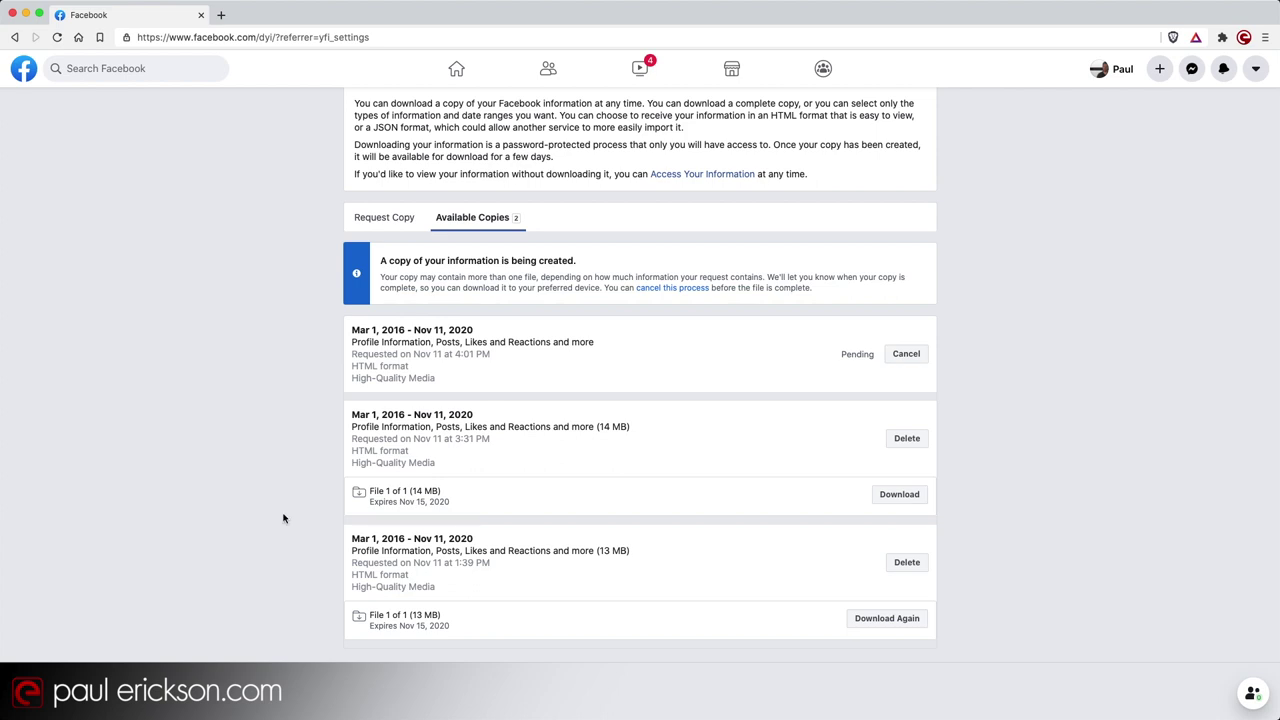
pyautogui.scroll(2, 284, 525)
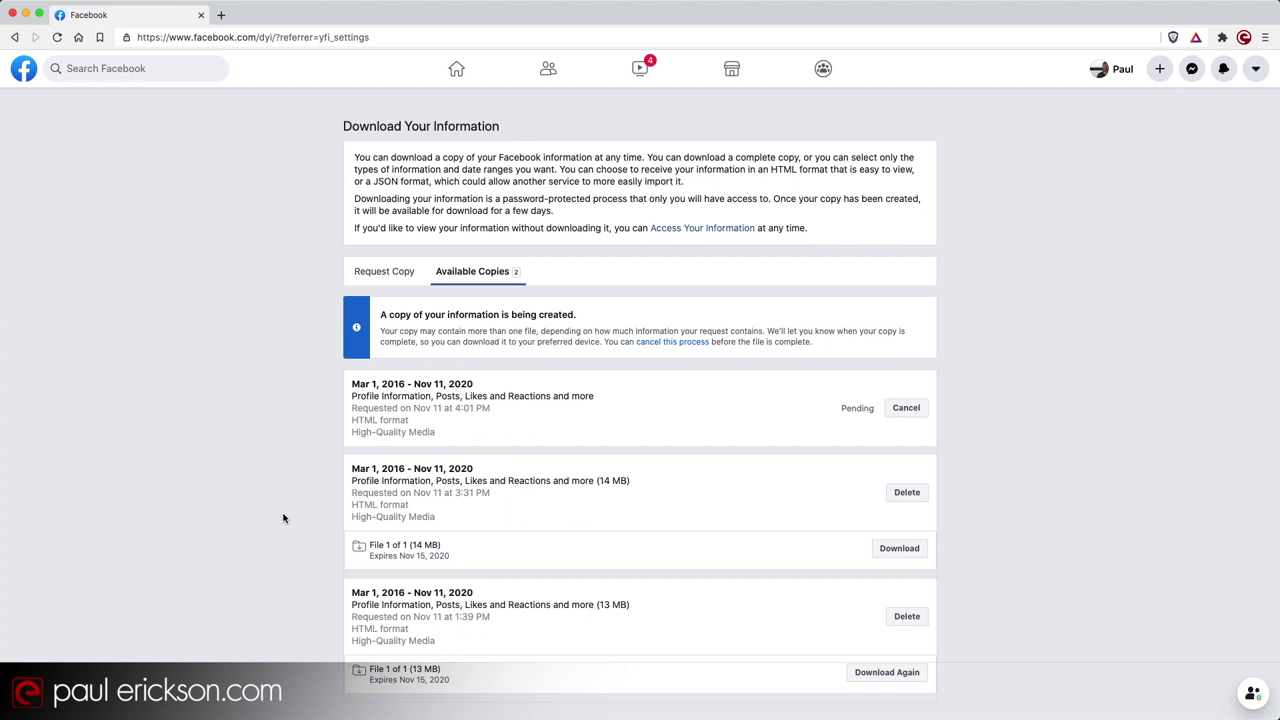
pyautogui.scroll(-3, 283, 518)
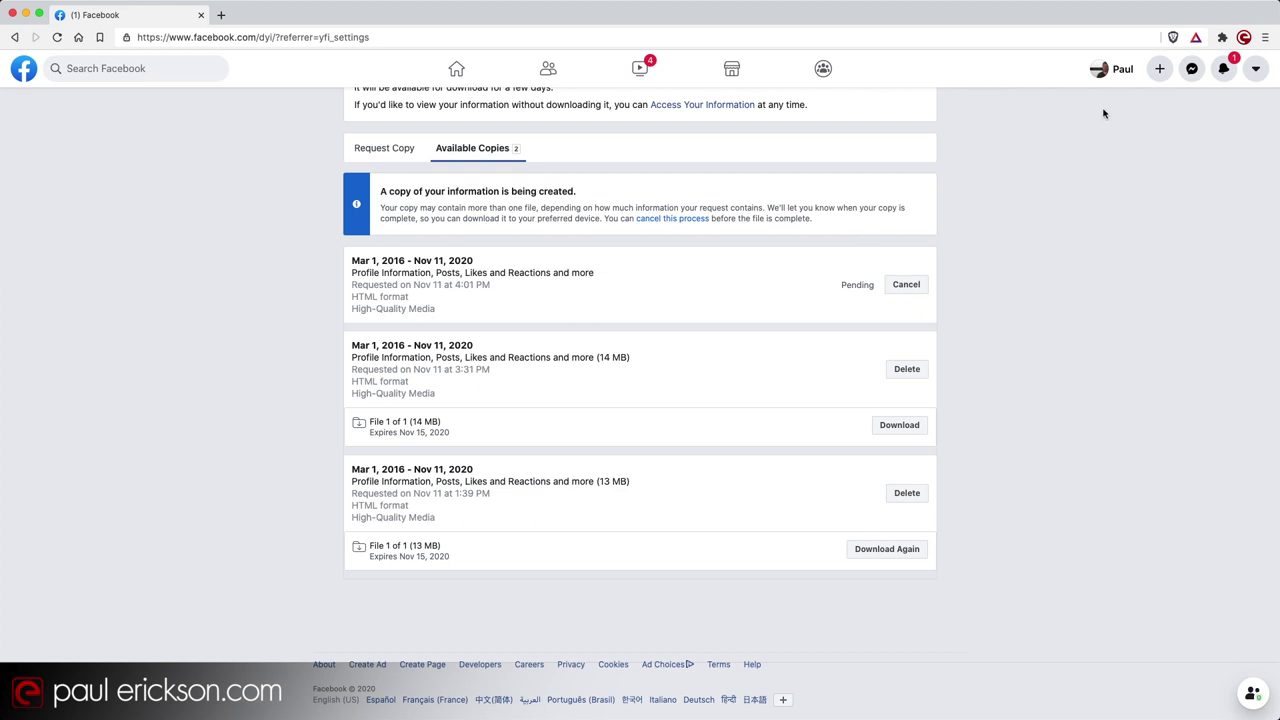
# - Go back to the Request Copy tab, whose options are locked while the copy builds
pyautogui.click(1255, 72)
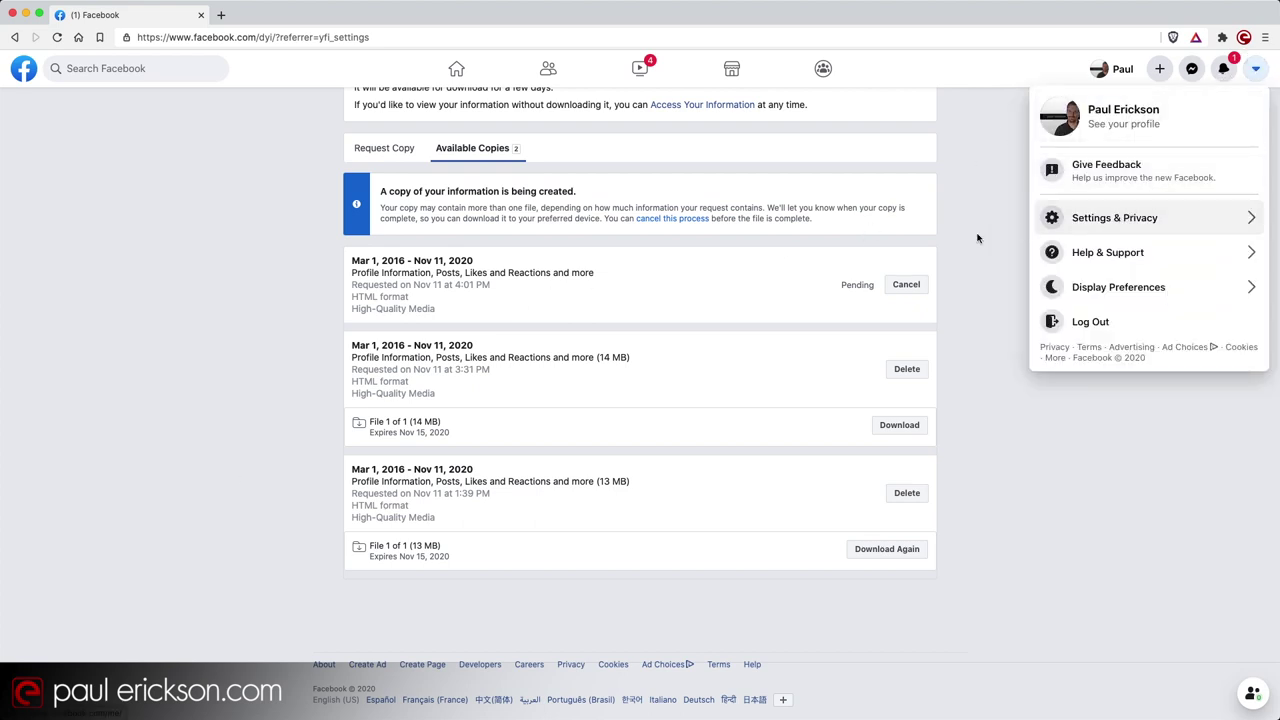
pyautogui.scroll(3, 526, 354)
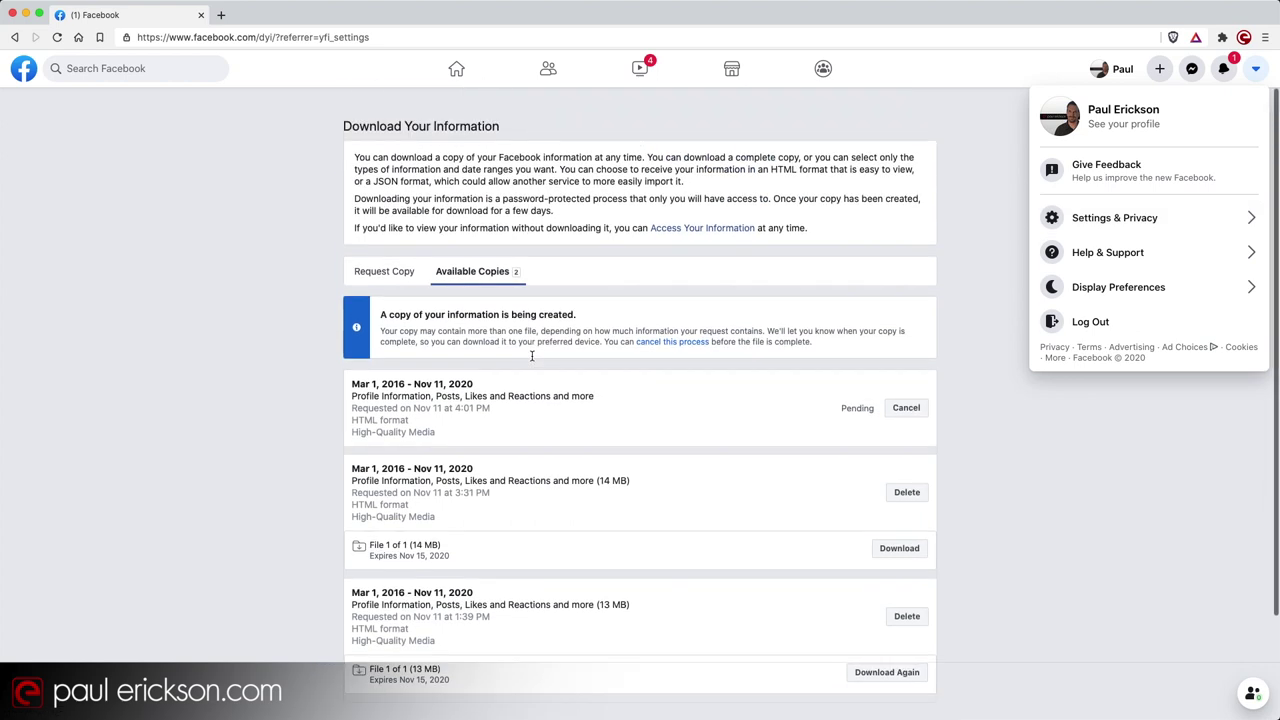
pyautogui.click(393, 271)
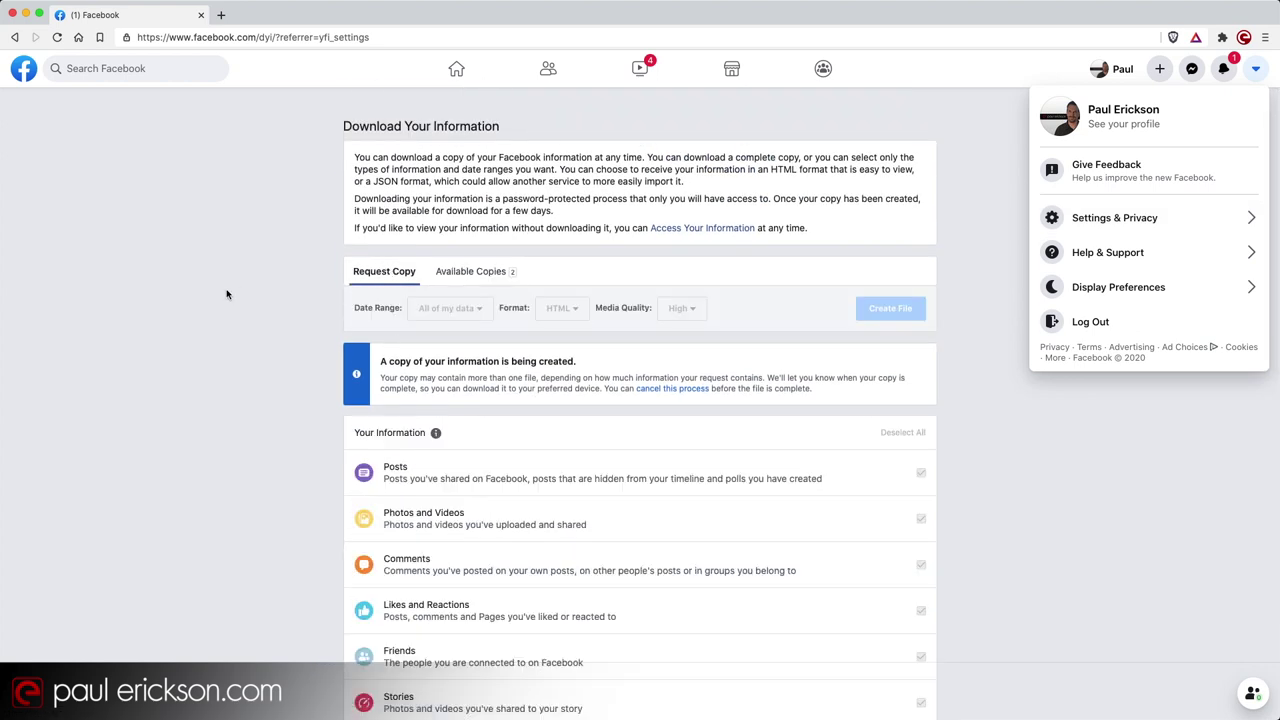
pyautogui.click(1255, 68)
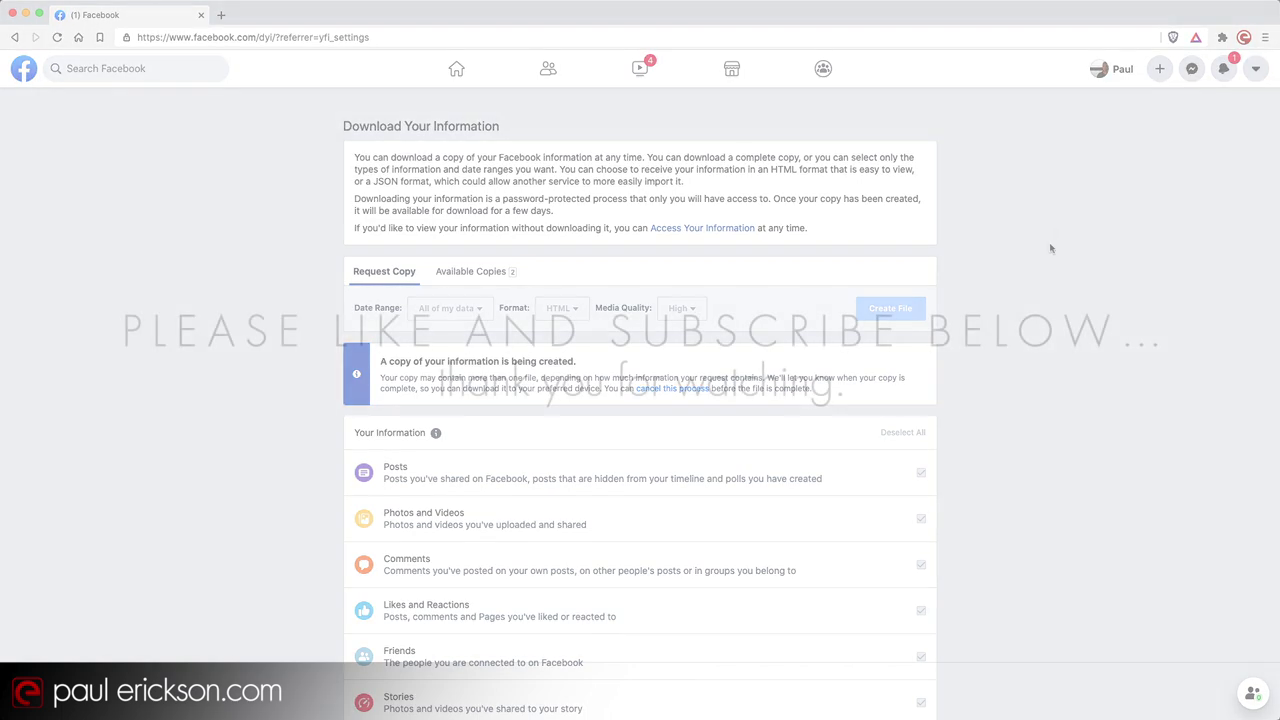